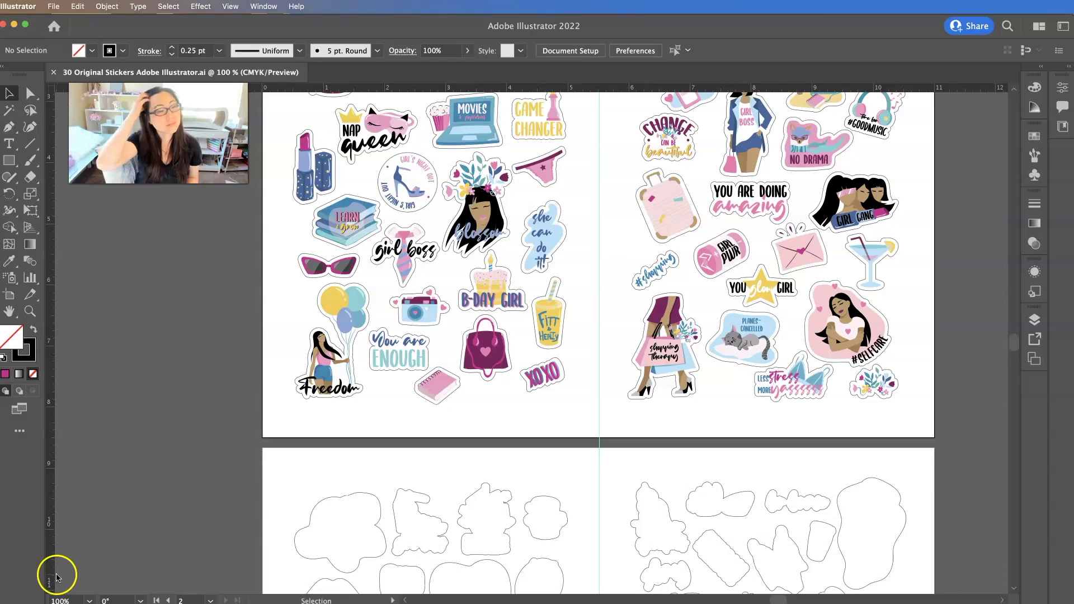
- Look over the sheet, selecting the GIRL PWR, but FIRST coffee and I CAN & I WILL stickers
{"action": "scroll", "coordinate": [366, 534], "scroll_direction": "up", "scroll_amount": 5}
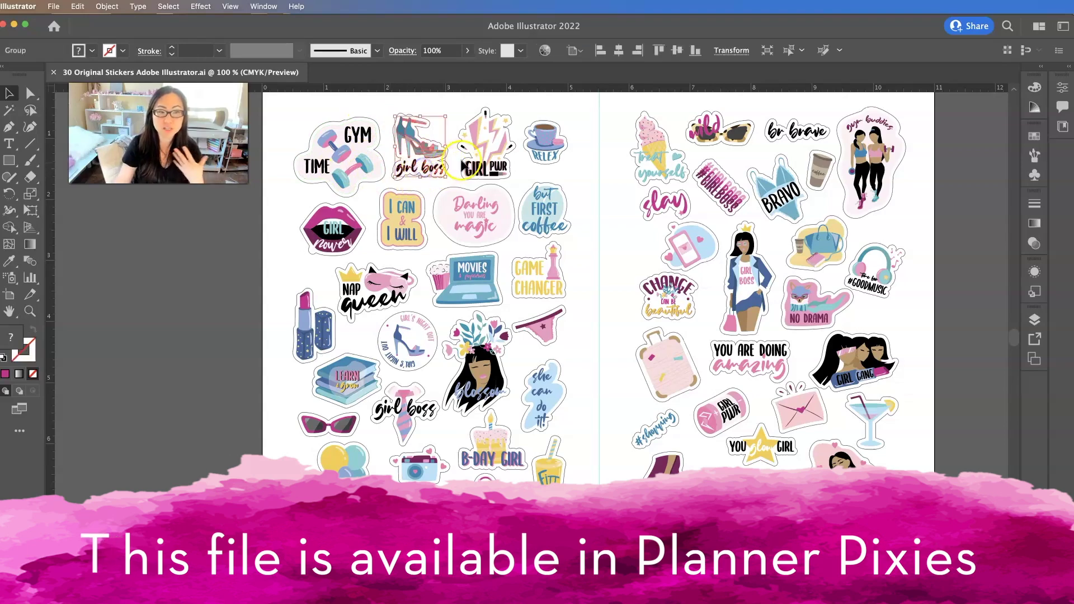
{"action": "left_click", "coordinate": [490, 146]}
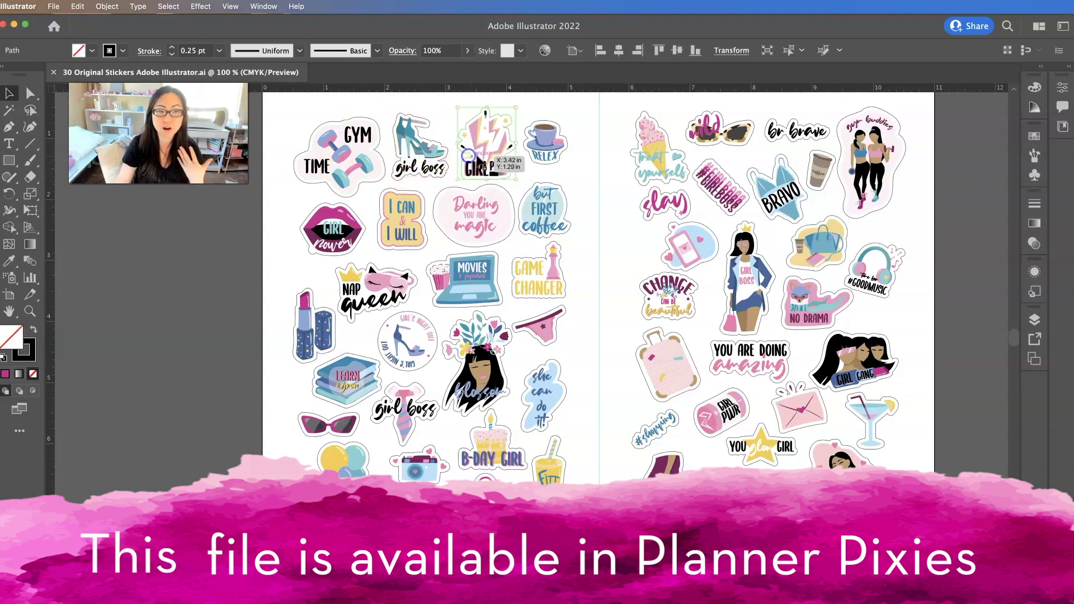
{"action": "left_click", "coordinate": [543, 218]}
{"action": "left_click", "coordinate": [463, 223]}
{"action": "left_click", "coordinate": [412, 216]}
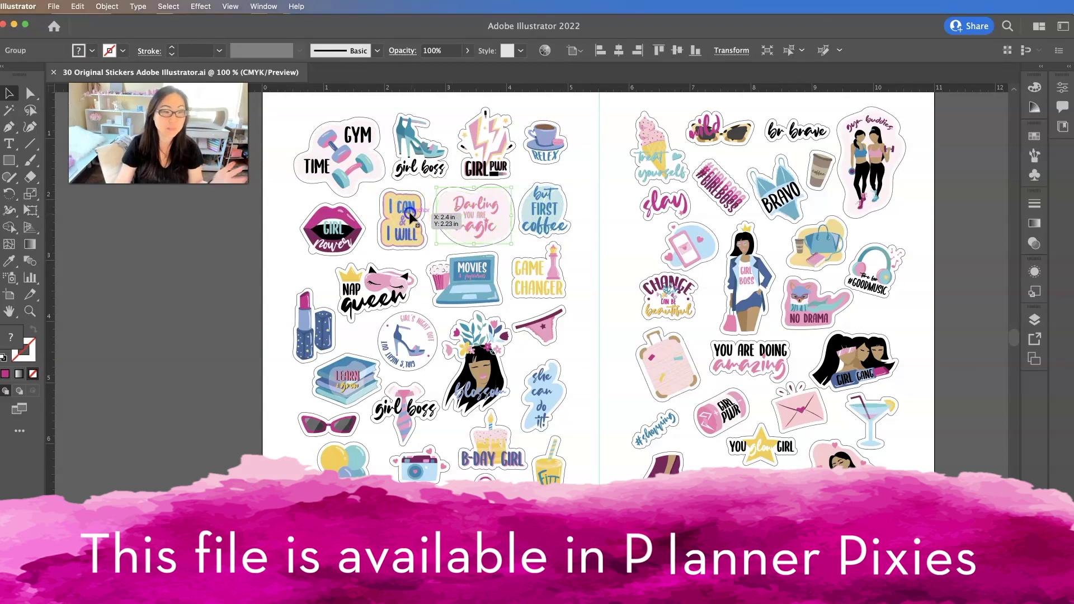
{"action": "left_click", "coordinate": [453, 232]}
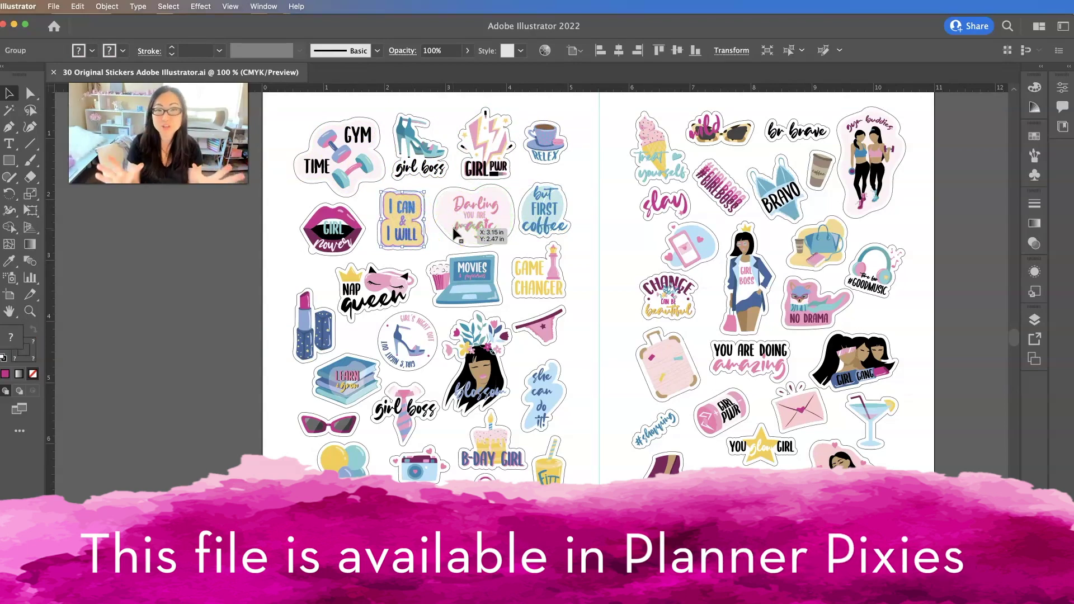
{"action": "scroll", "coordinate": [470, 314], "scroll_direction": "down", "scroll_amount": 10}
{"action": "scroll", "coordinate": [490, 401], "scroll_direction": "down", "scroll_amount": 1}
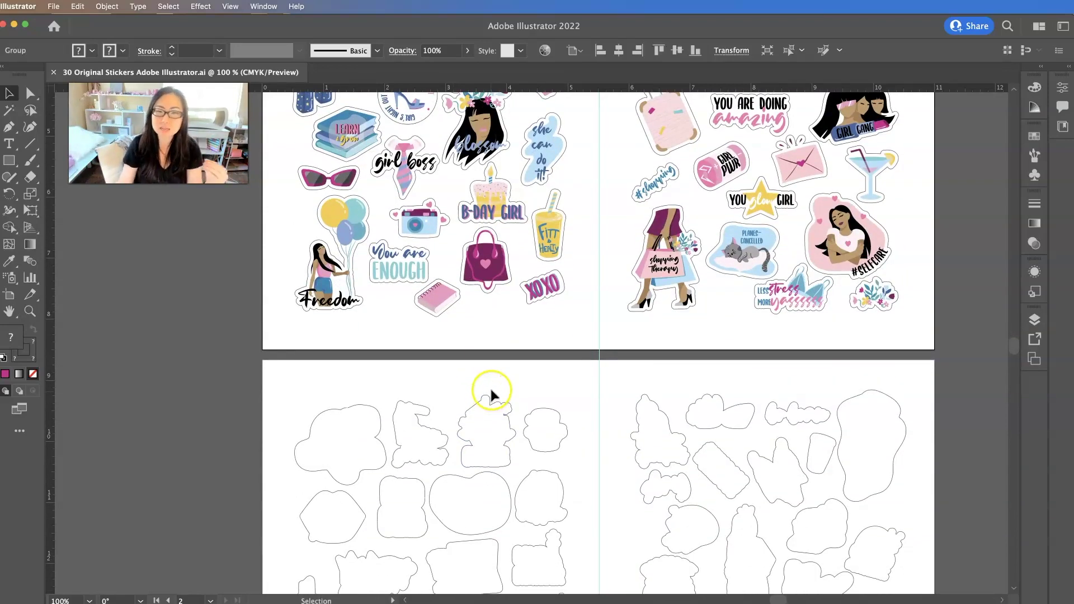
{"action": "scroll", "coordinate": [491, 392], "scroll_direction": "down", "scroll_amount": 5}
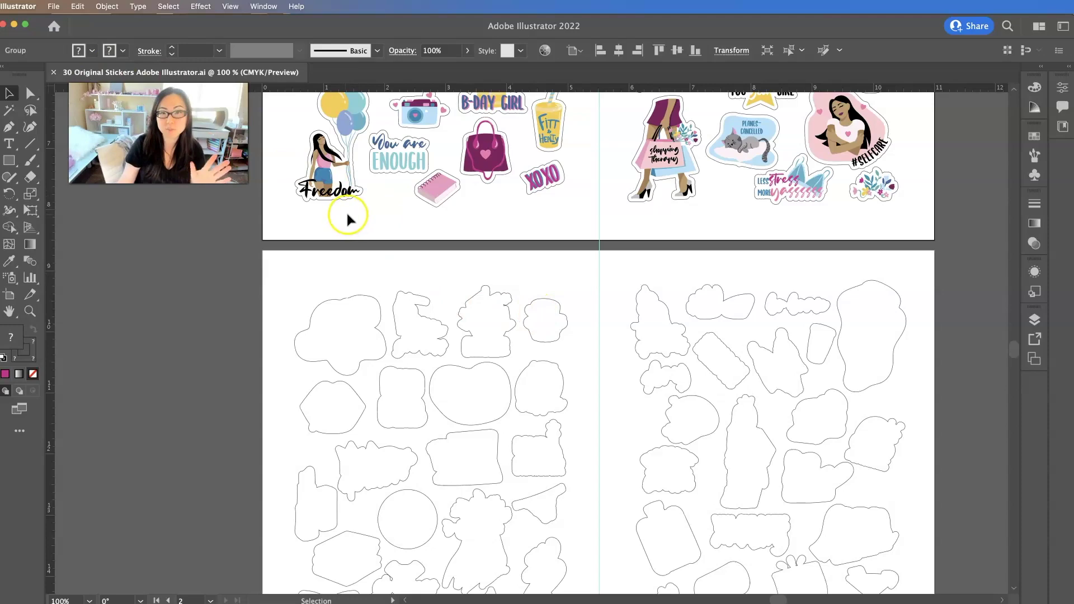
{"action": "scroll", "coordinate": [346, 216], "scroll_direction": "up", "scroll_amount": 10}
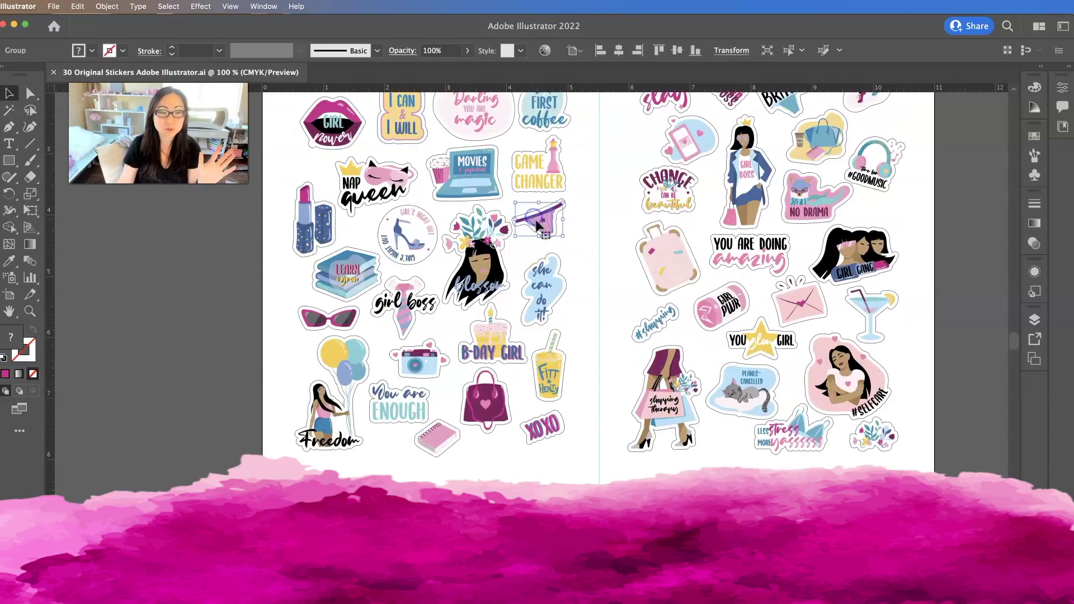
- Delete the pink underwear sticker and its leftover white backing shape
{"action": "left_click", "coordinate": [537, 227]}
{"action": "left_click_drag", "start_coordinate": [538, 227], "coordinate": [557, 213]}
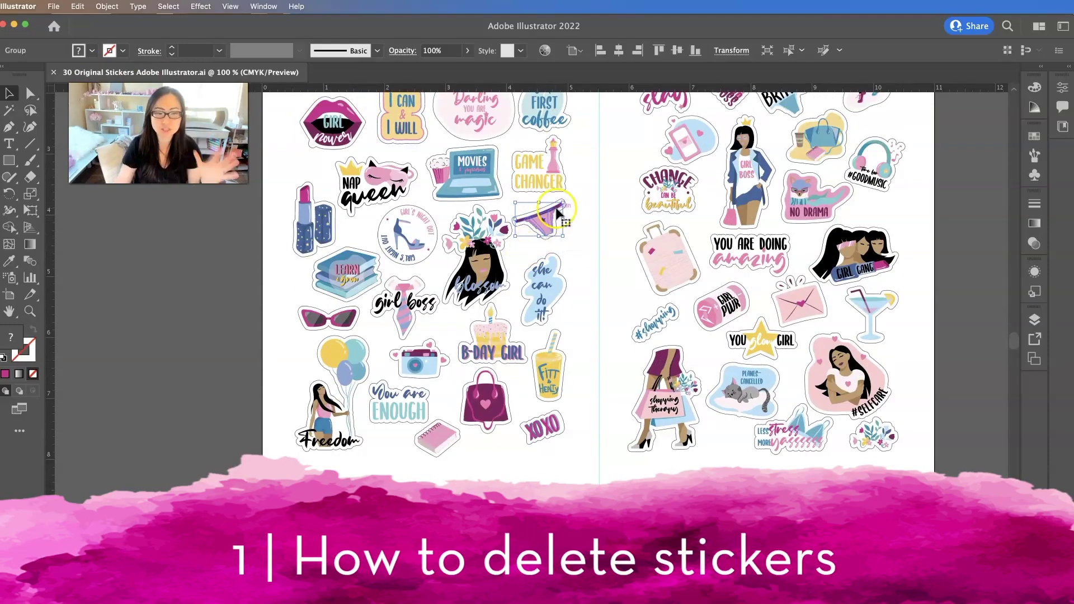
{"action": "key", "text": "Delete"}
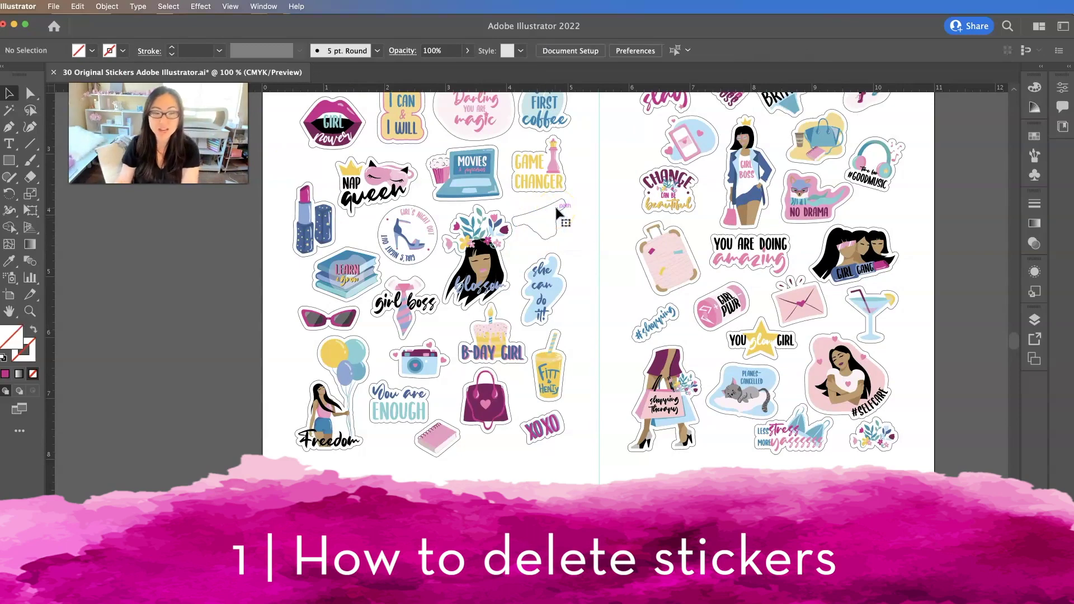
{"action": "left_click", "coordinate": [557, 213]}
{"action": "key", "text": "Delete"}
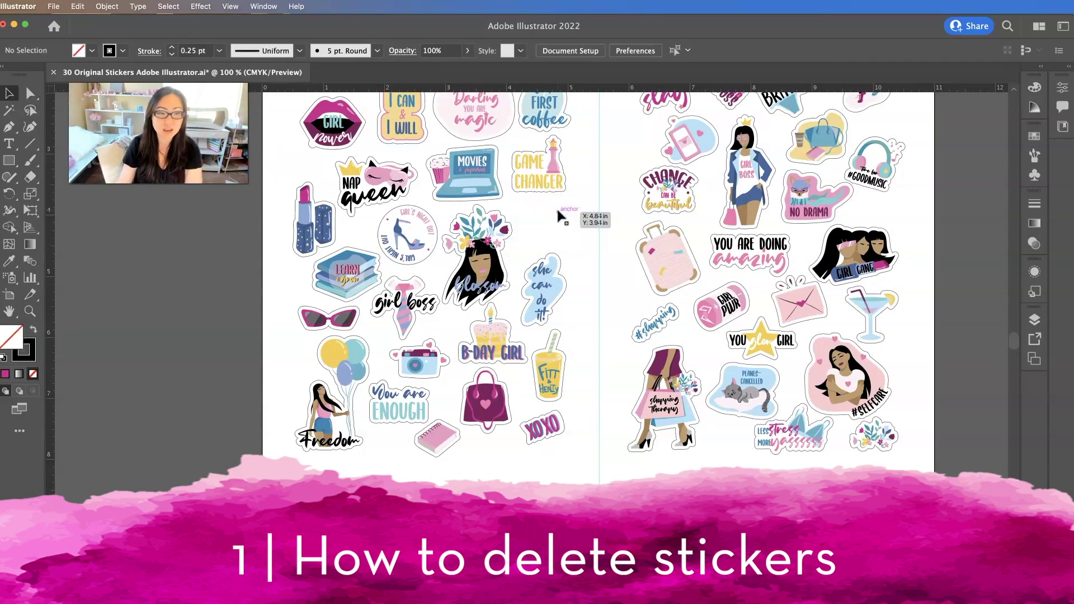
- Isolate the cut-outline group and delete the underwear sticker's matching cut path
{"action": "scroll", "coordinate": [559, 269], "scroll_direction": "down", "scroll_amount": 10}
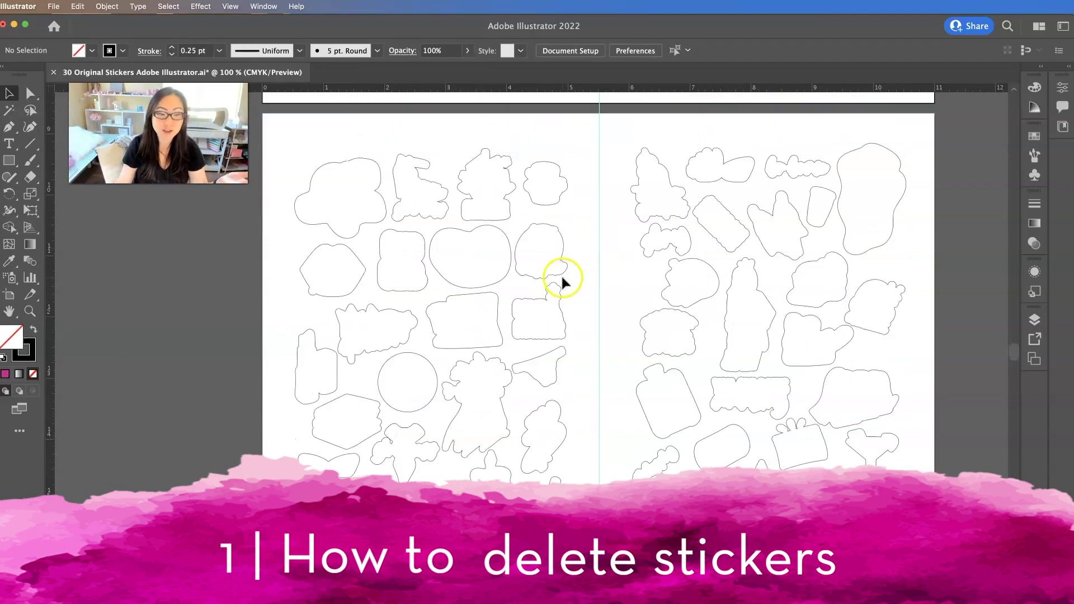
{"action": "left_click", "coordinate": [554, 367]}
{"action": "right_click", "coordinate": [511, 322]}
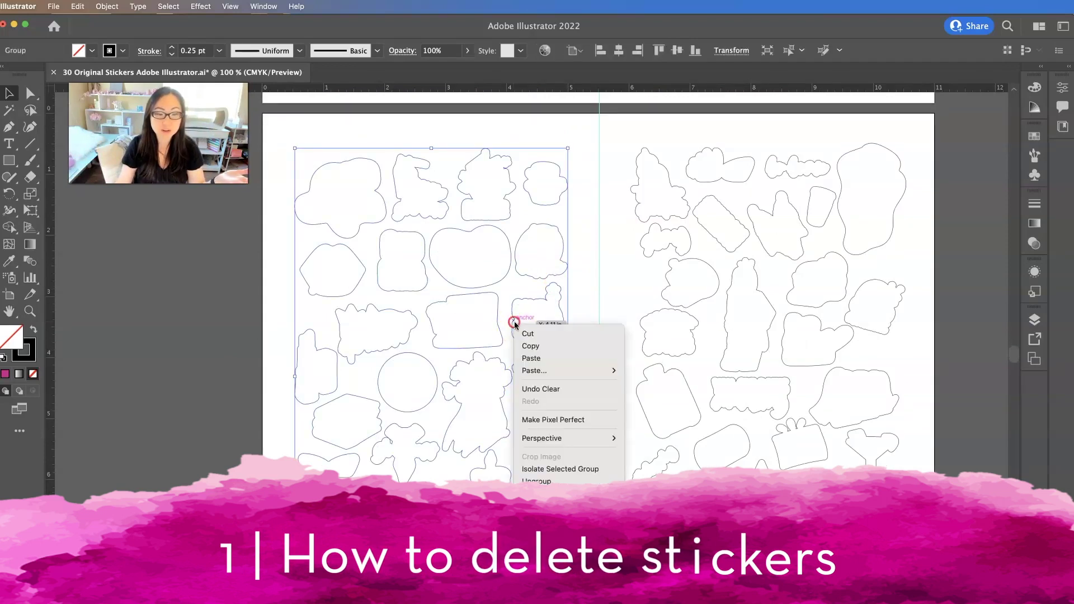
{"action": "left_click", "coordinate": [560, 479]}
{"action": "left_click", "coordinate": [597, 258]}
{"action": "left_click", "coordinate": [551, 367]}
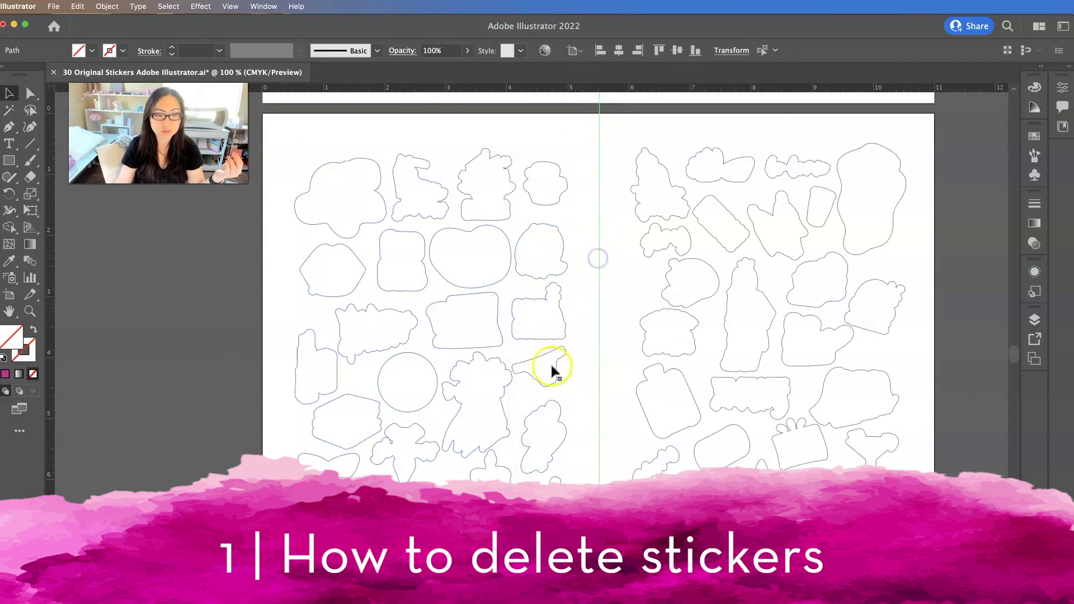
{"action": "left_click", "coordinate": [538, 372]}
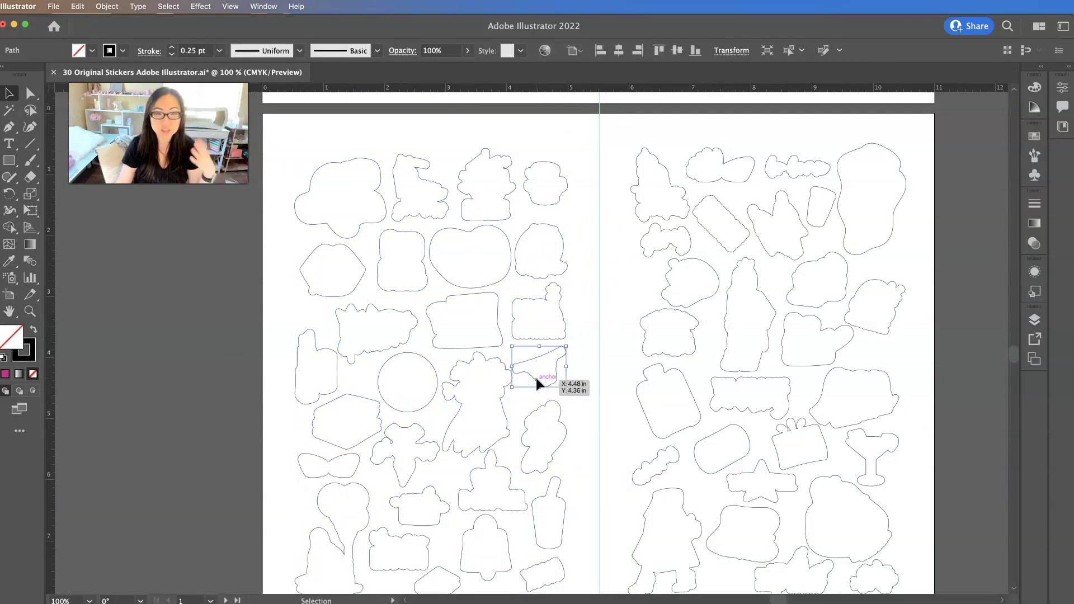
{"action": "key", "text": "Delete"}
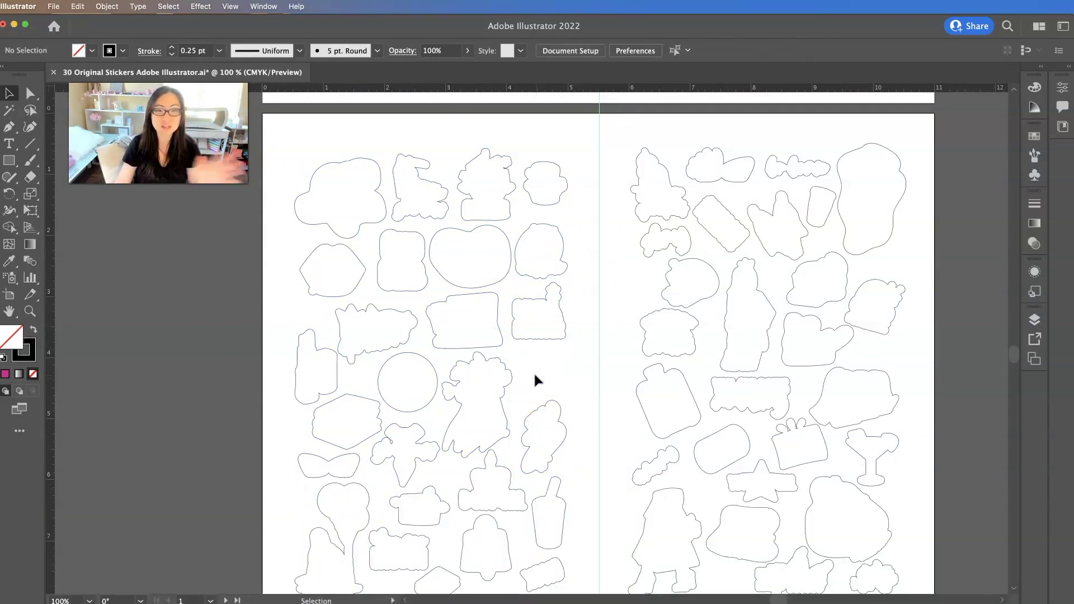
{"action": "scroll", "coordinate": [543, 367], "scroll_direction": "up", "scroll_amount": 10}
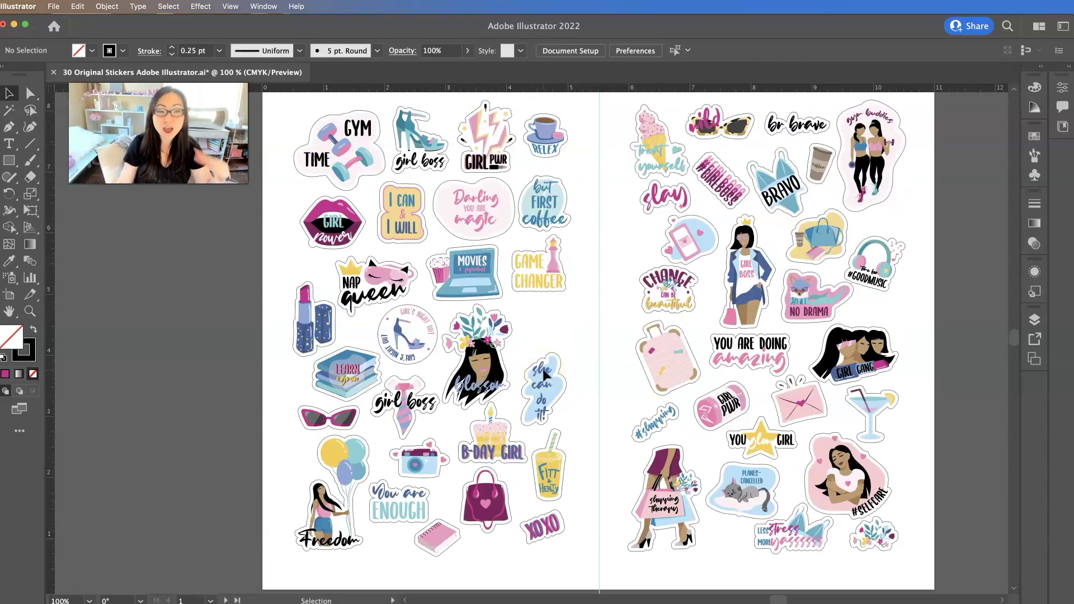
{"action": "scroll", "coordinate": [543, 371], "scroll_direction": "down", "scroll_amount": 10}
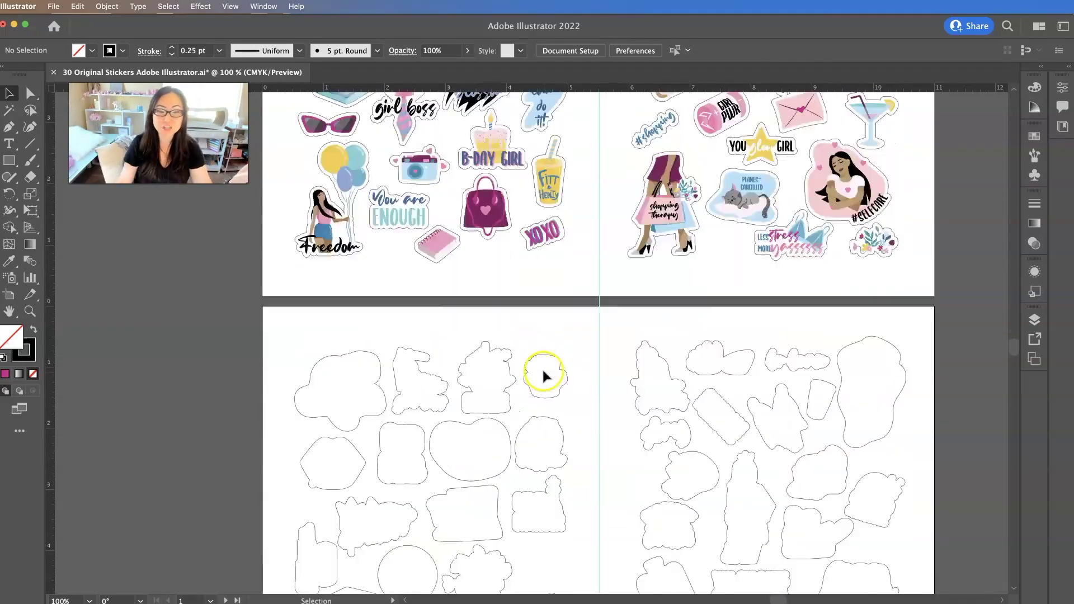
{"action": "scroll", "coordinate": [541, 367], "scroll_direction": "up", "scroll_amount": 8}
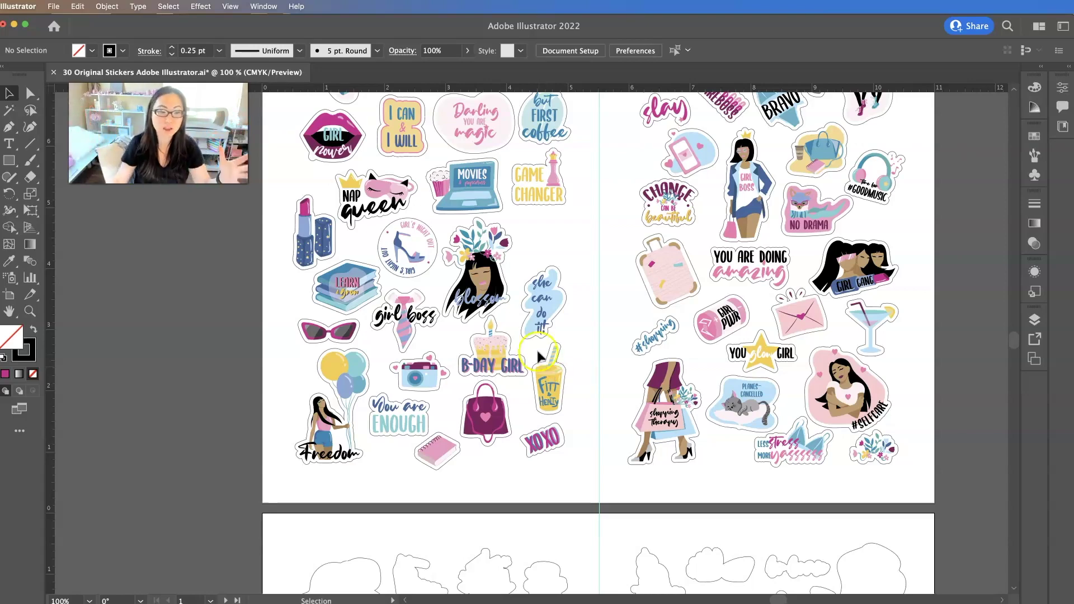
- Select the XOXO sticker and pull it away from its white backing
{"action": "left_click", "coordinate": [555, 463]}
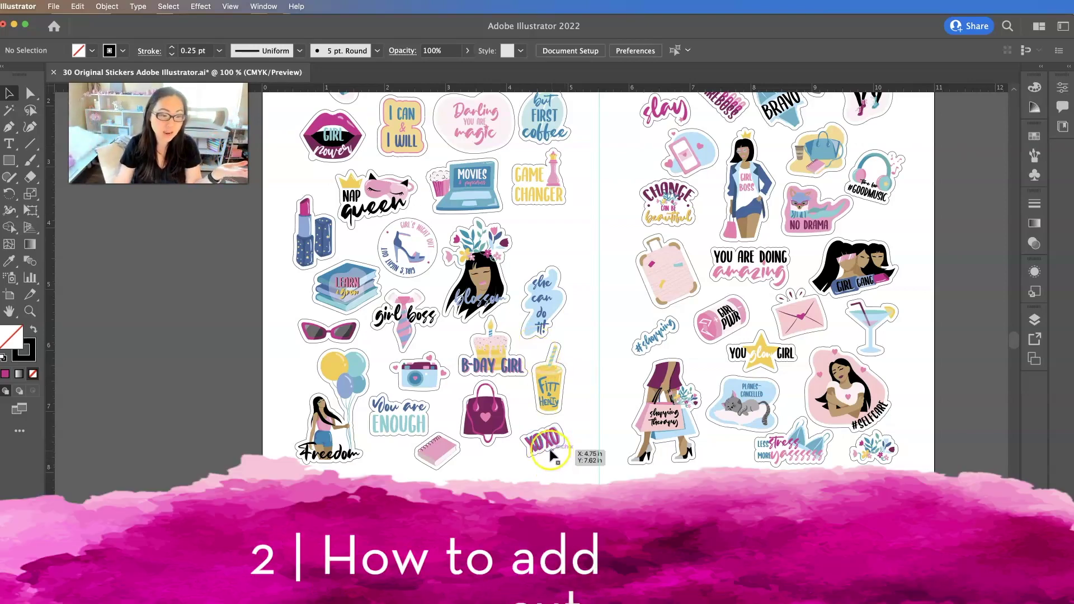
{"action": "left_click", "coordinate": [547, 443]}
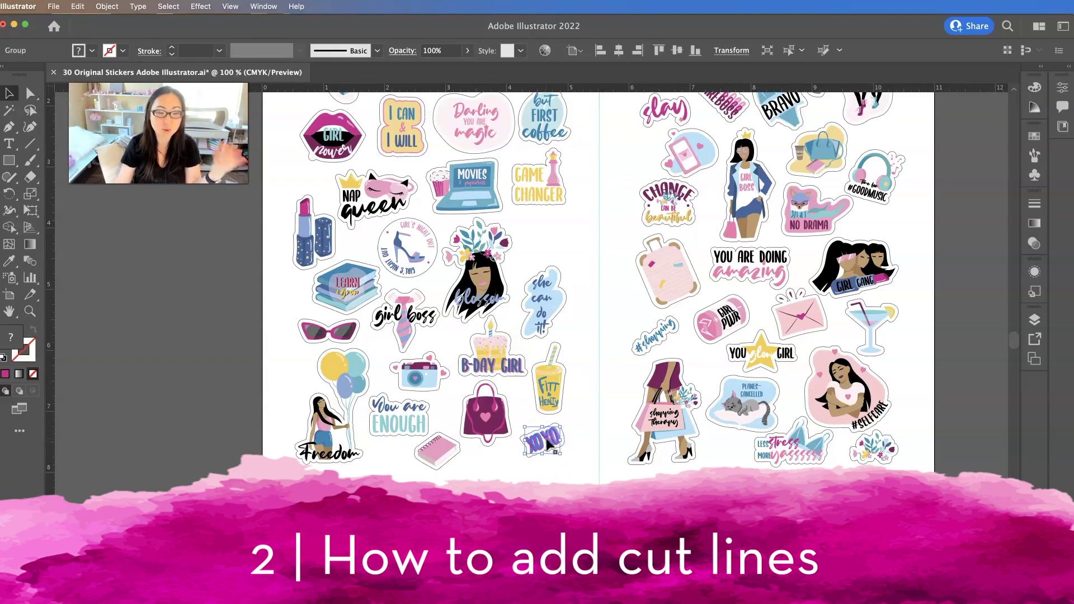
{"action": "left_click_drag", "start_coordinate": [551, 442], "coordinate": [513, 479]}
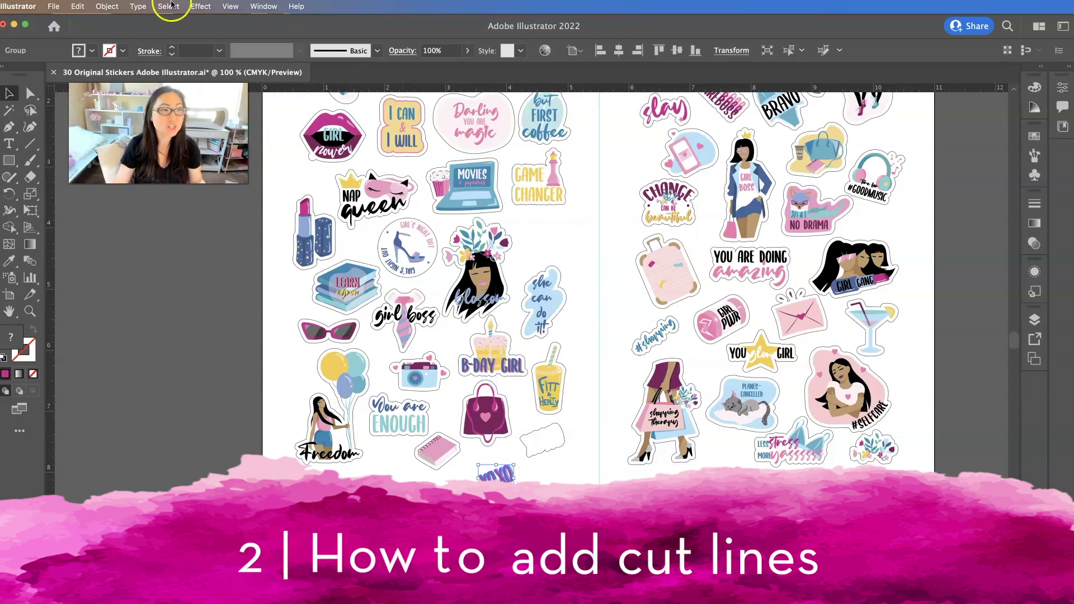
- Add a 0.2 in offset path with round joins around the XOXO sticker
{"action": "left_click", "coordinate": [107, 6]}
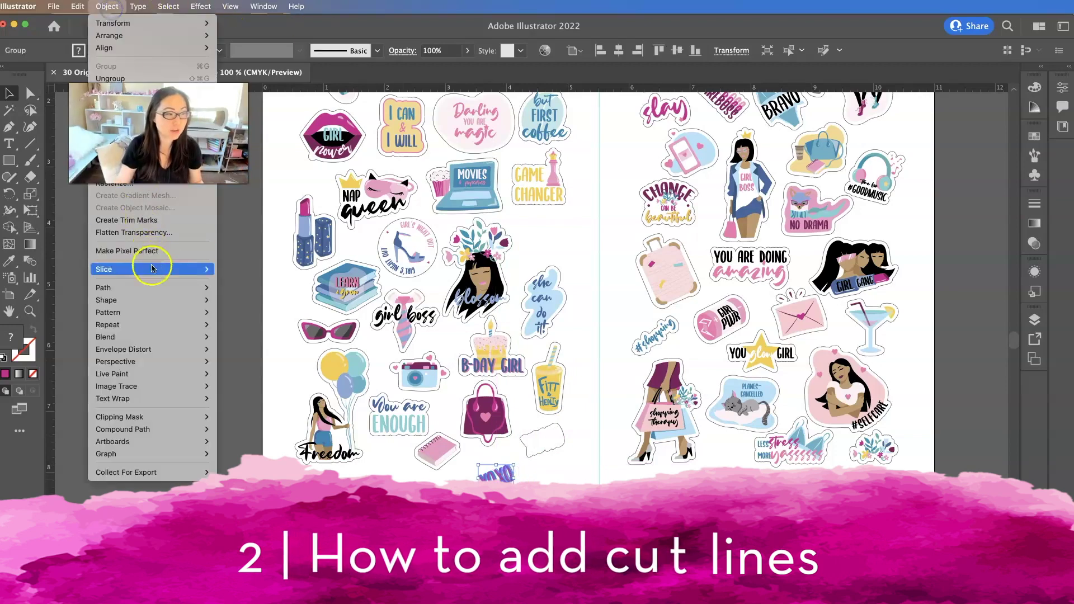
{"action": "mouse_move", "coordinate": [160, 290]}
{"action": "left_click", "coordinate": [280, 332]}
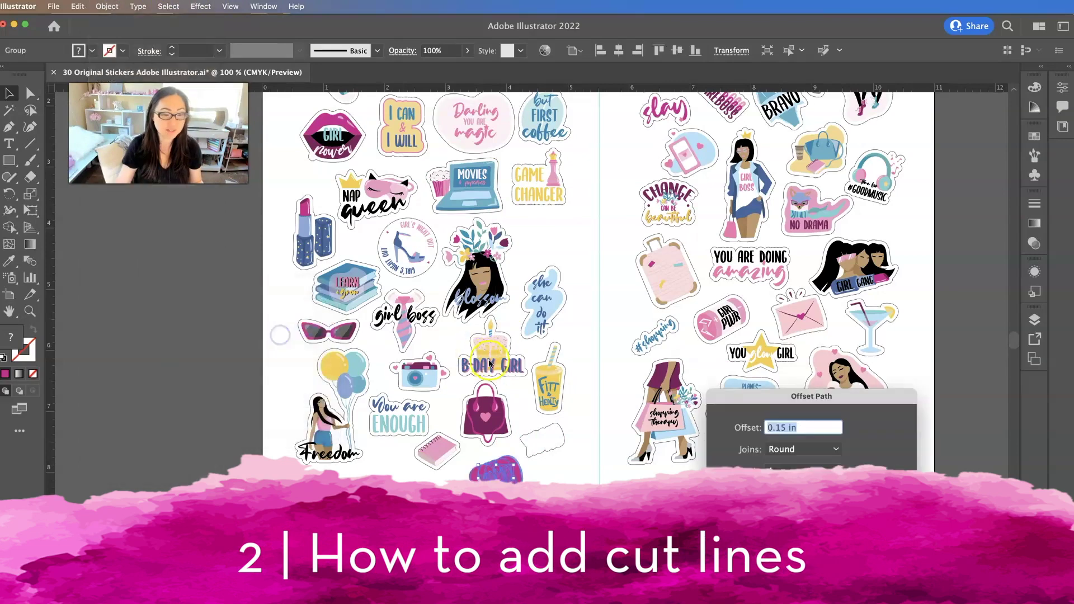
{"action": "left_click", "coordinate": [786, 428]}
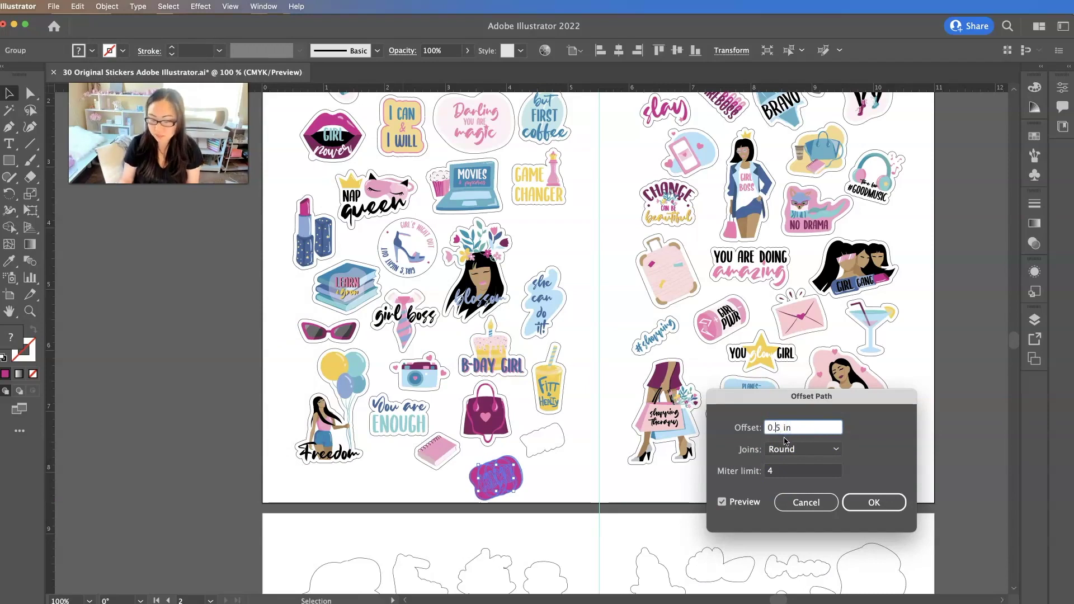
{"action": "left_click", "coordinate": [834, 447]}
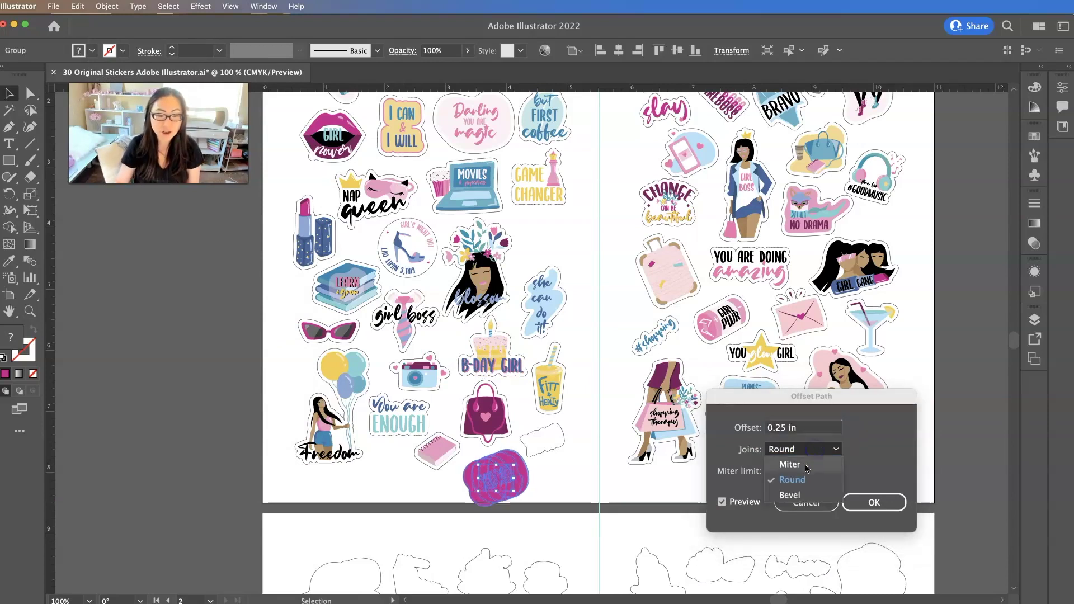
{"action": "left_click", "coordinate": [778, 429]}
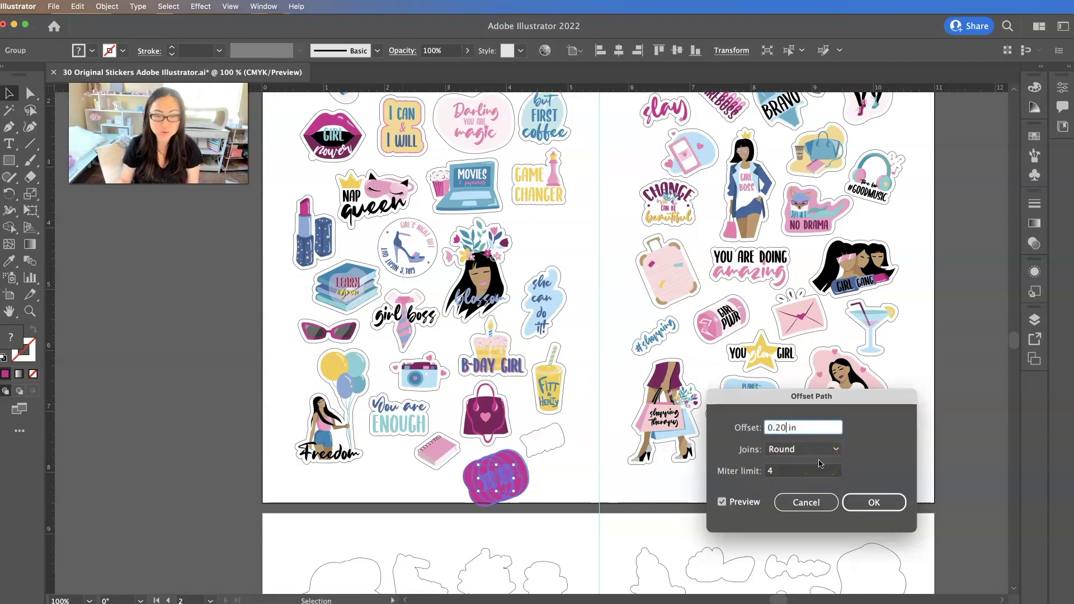
{"action": "key", "text": "Tab"}
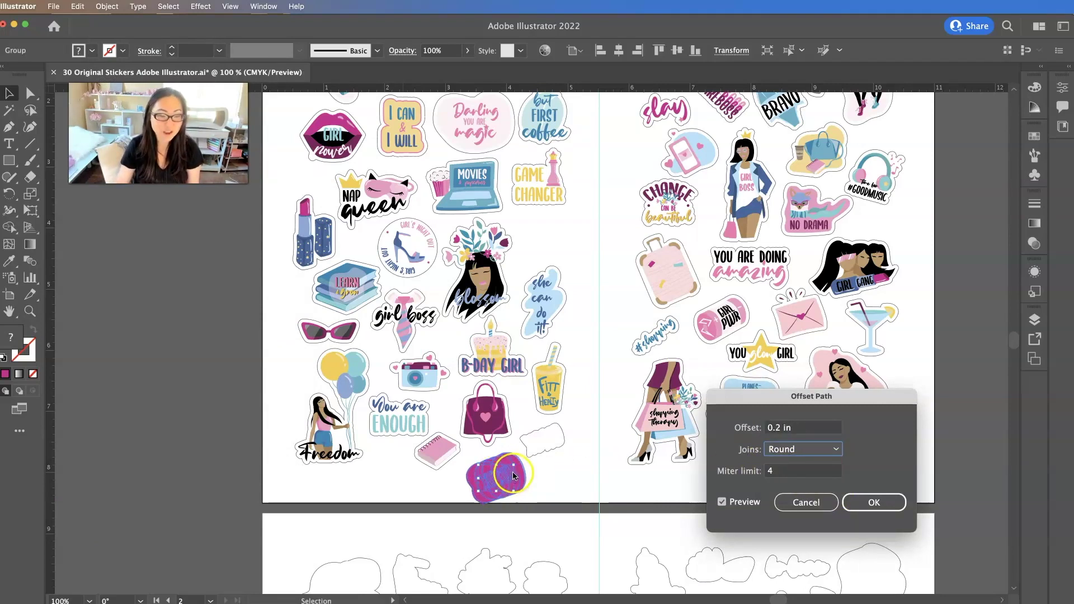
{"action": "left_click", "coordinate": [871, 502]}
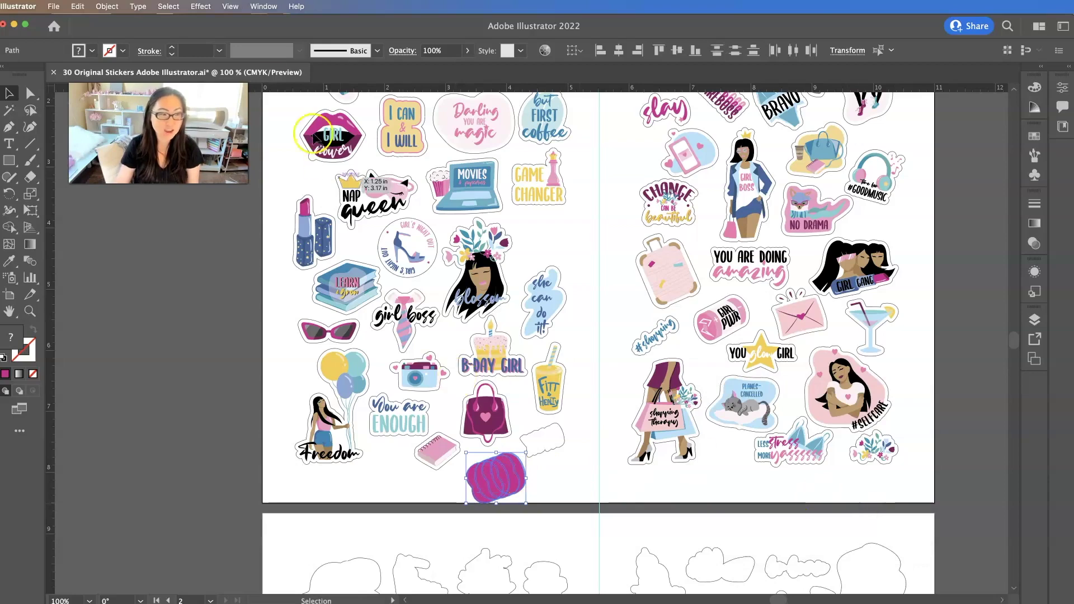
{"action": "left_click", "coordinate": [265, 8]}
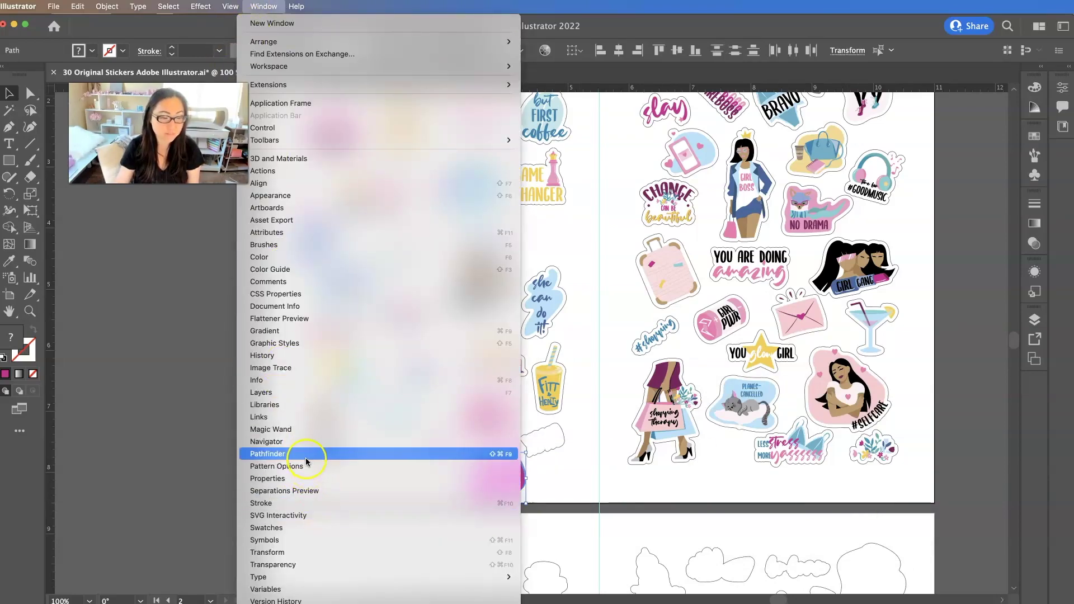
- Unite the overlapping offset shapes with Pathfinder, then reselect the sticker group
{"action": "left_click", "coordinate": [413, 454]}
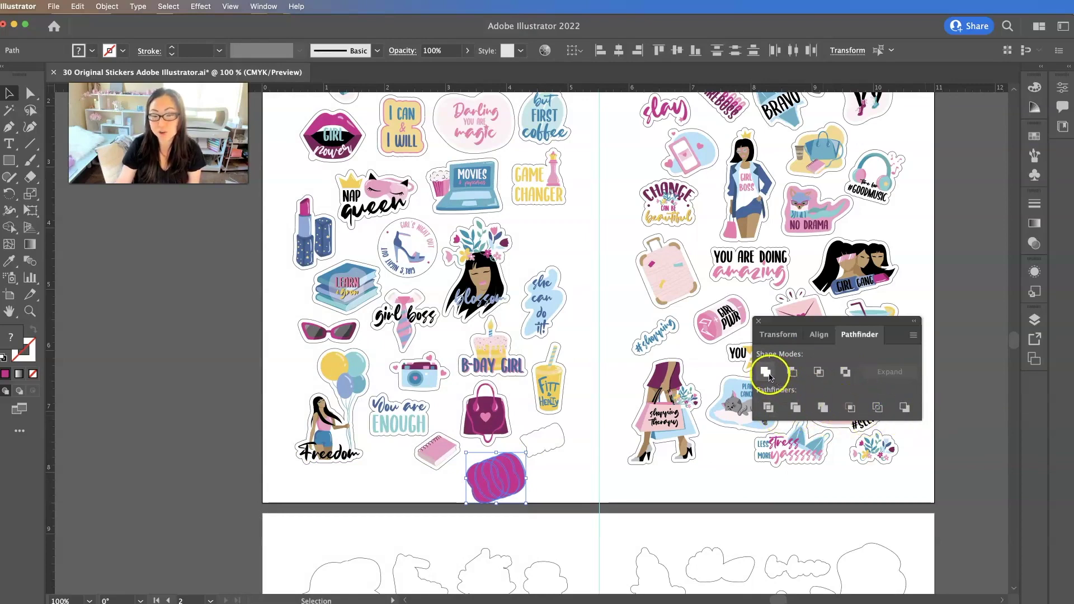
{"action": "left_click", "coordinate": [765, 372]}
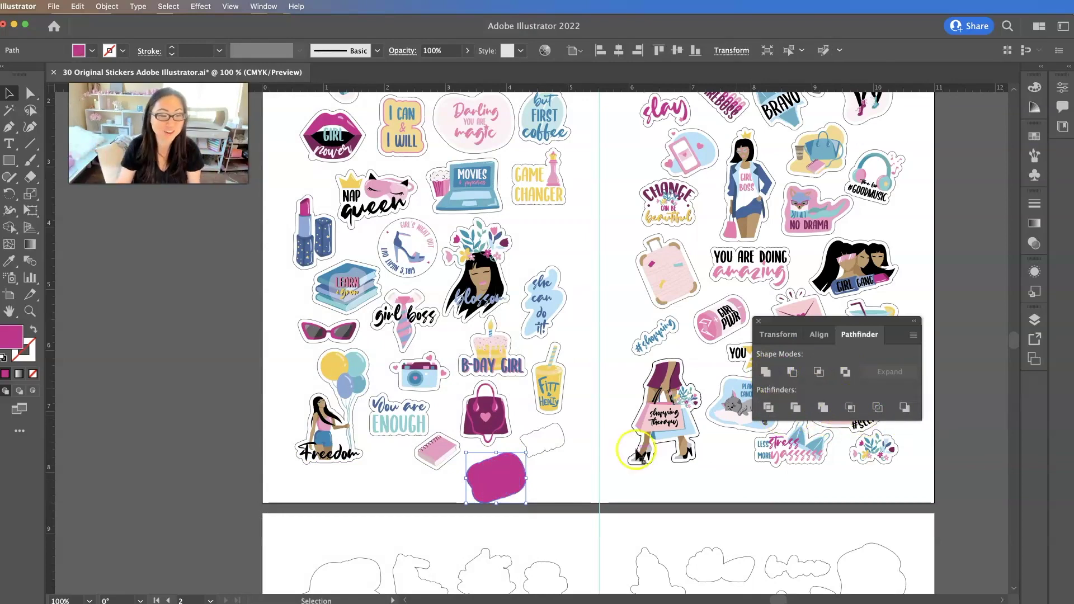
{"action": "left_click", "coordinate": [564, 465]}
{"action": "left_click", "coordinate": [501, 469]}
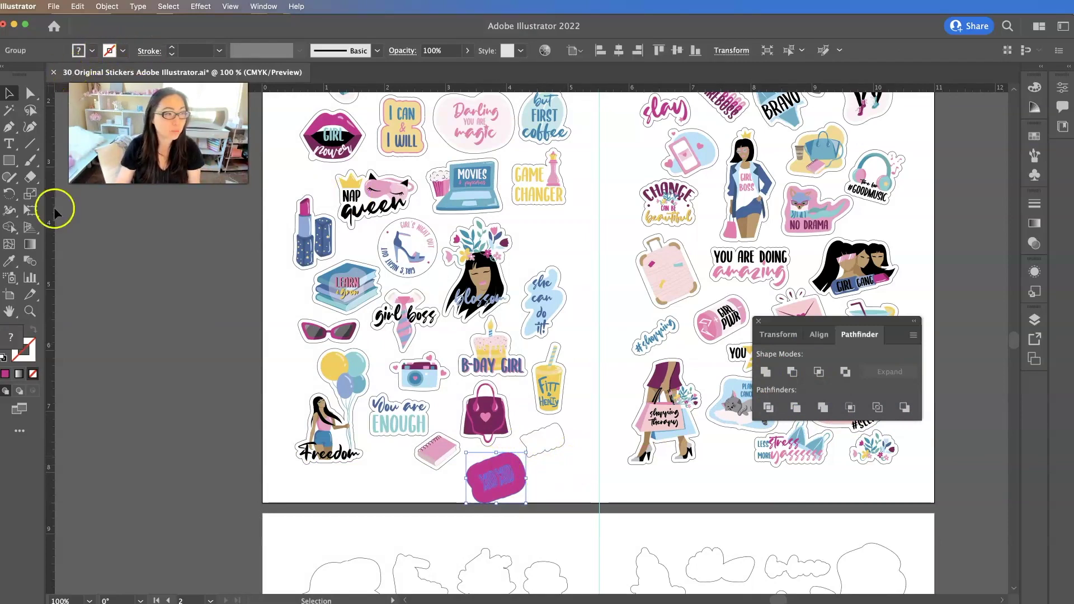
- Give the XOXO sticker's merged backing a white fill and a red stroke
{"action": "left_click", "coordinate": [757, 323]}
{"action": "left_click", "coordinate": [132, 360]}
{"action": "left_click", "coordinate": [492, 493]}
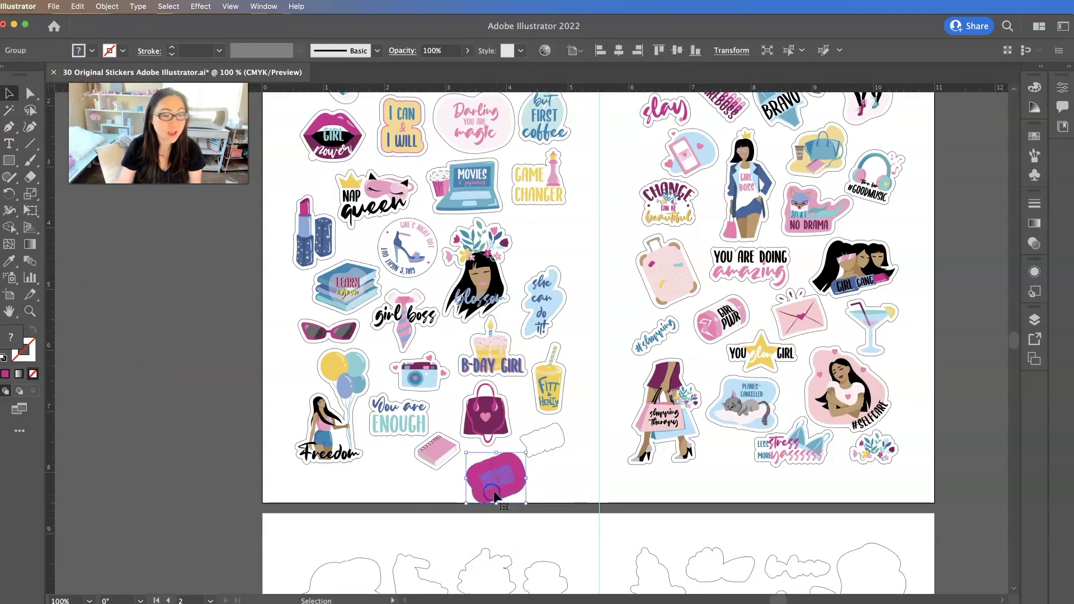
{"action": "left_click", "coordinate": [79, 48]}
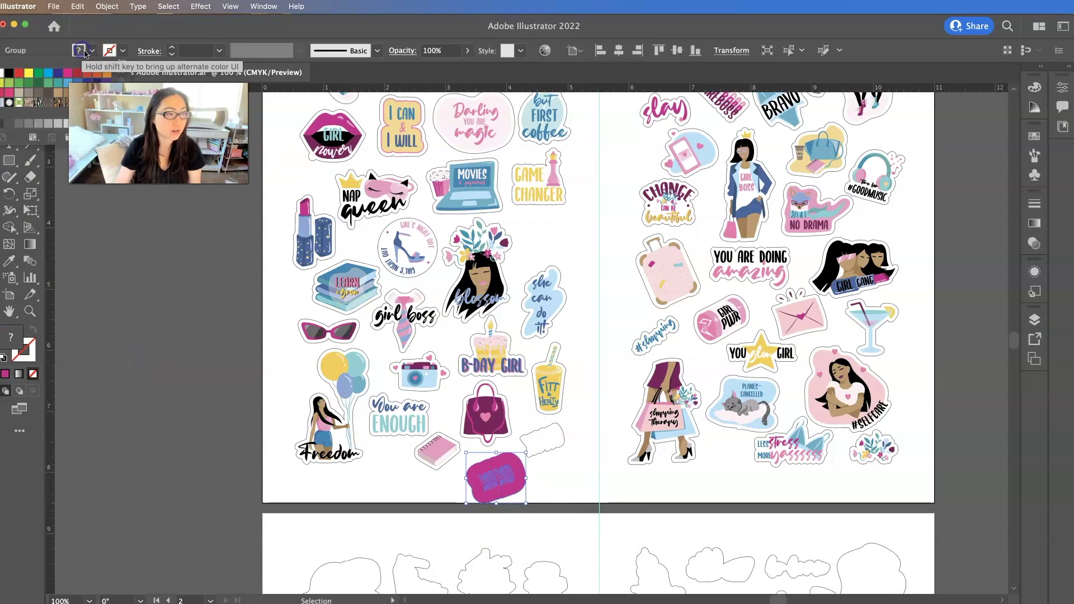
{"action": "left_click", "coordinate": [2, 72]}
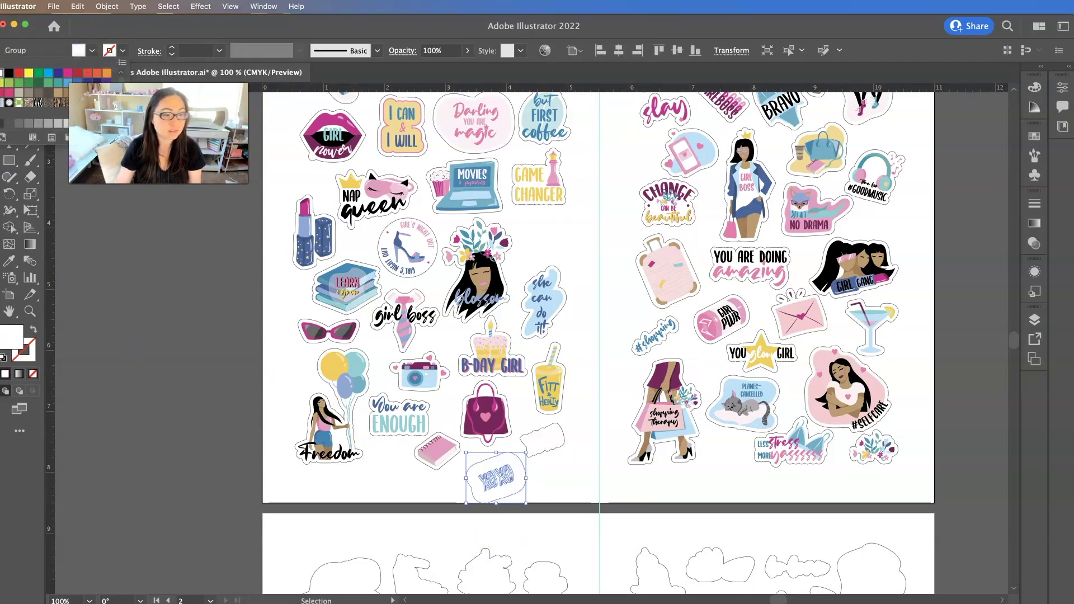
{"action": "left_click", "coordinate": [142, 56]}
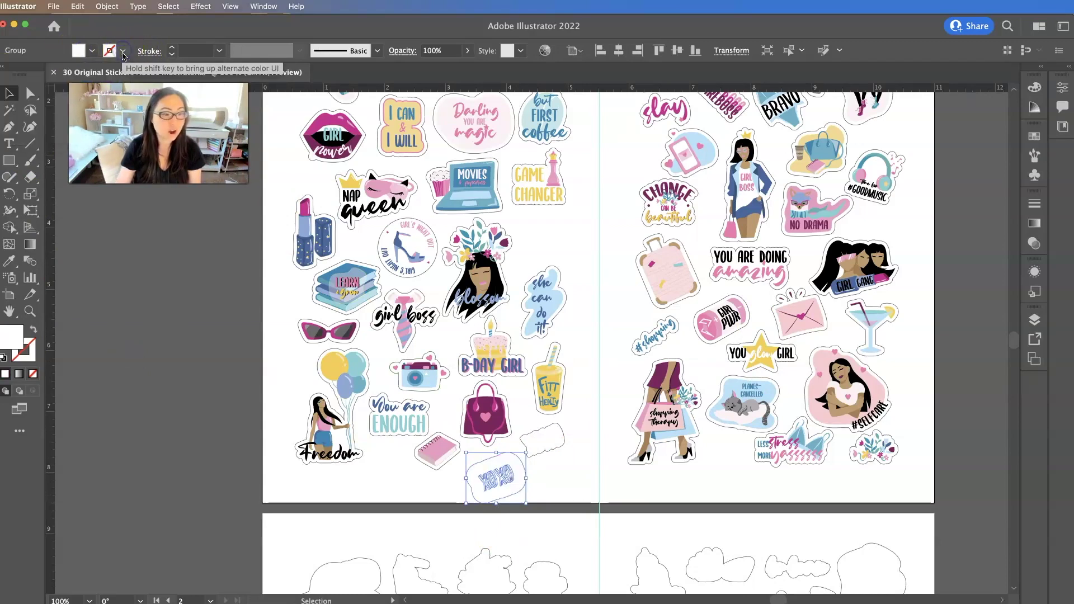
{"action": "left_click", "coordinate": [123, 55]}
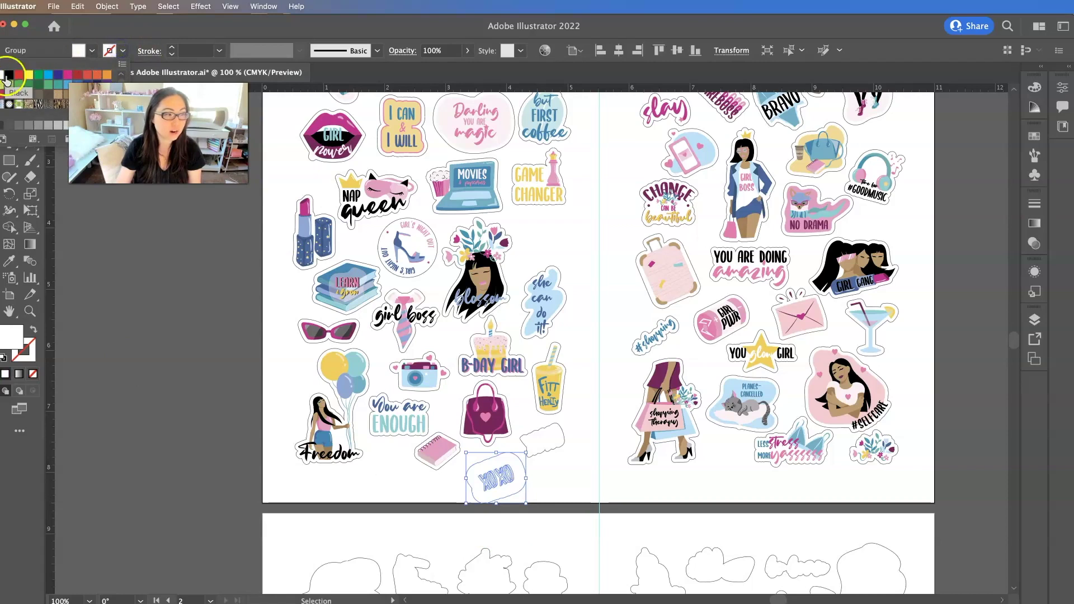
{"action": "left_click", "coordinate": [3, 74]}
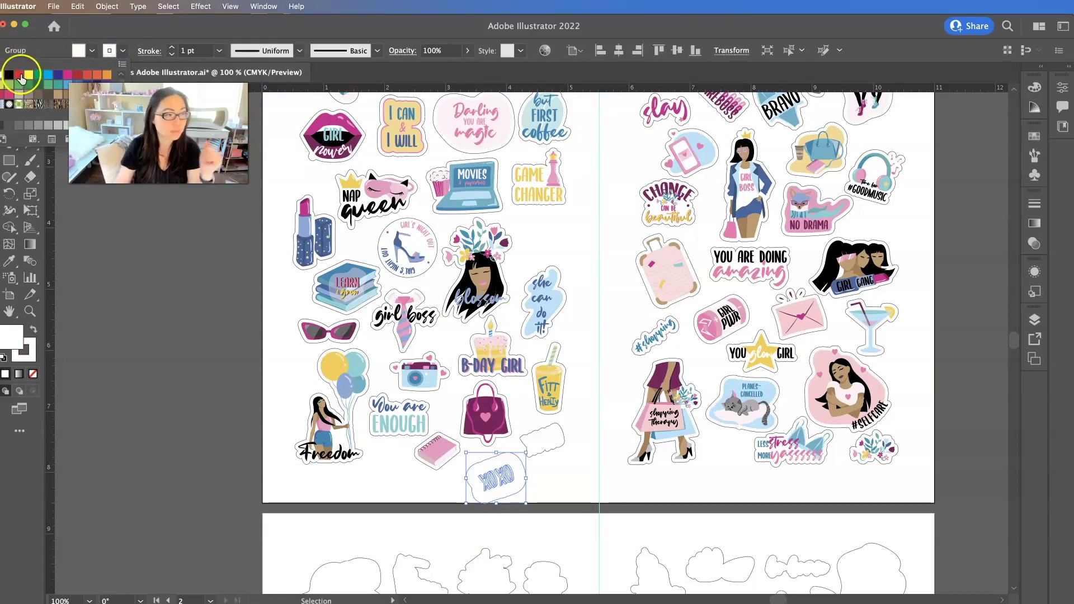
{"action": "left_click", "coordinate": [20, 75]}
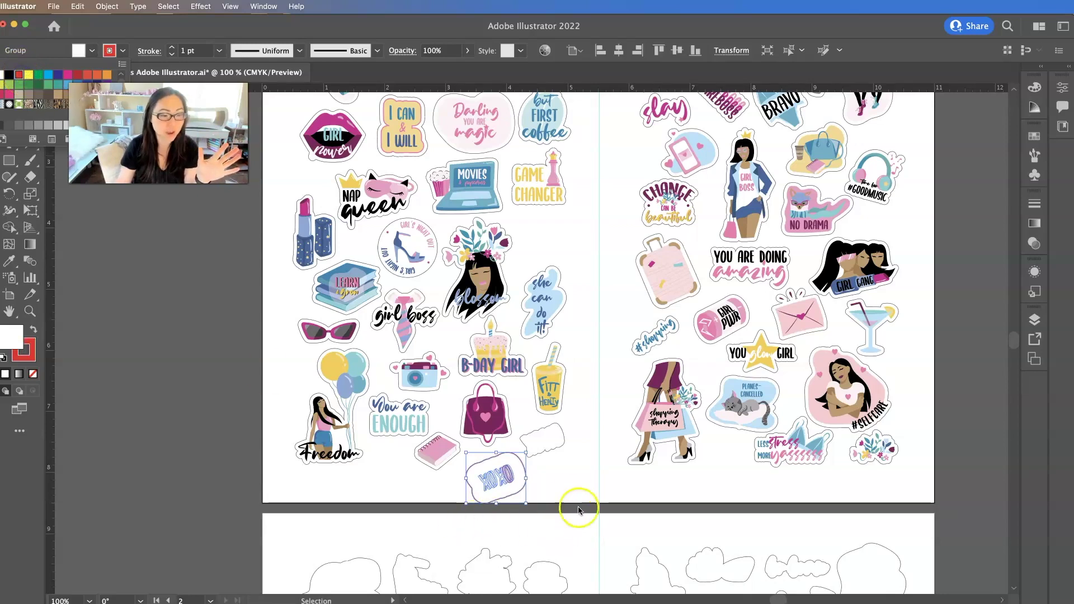
{"action": "left_click", "coordinate": [428, 486]}
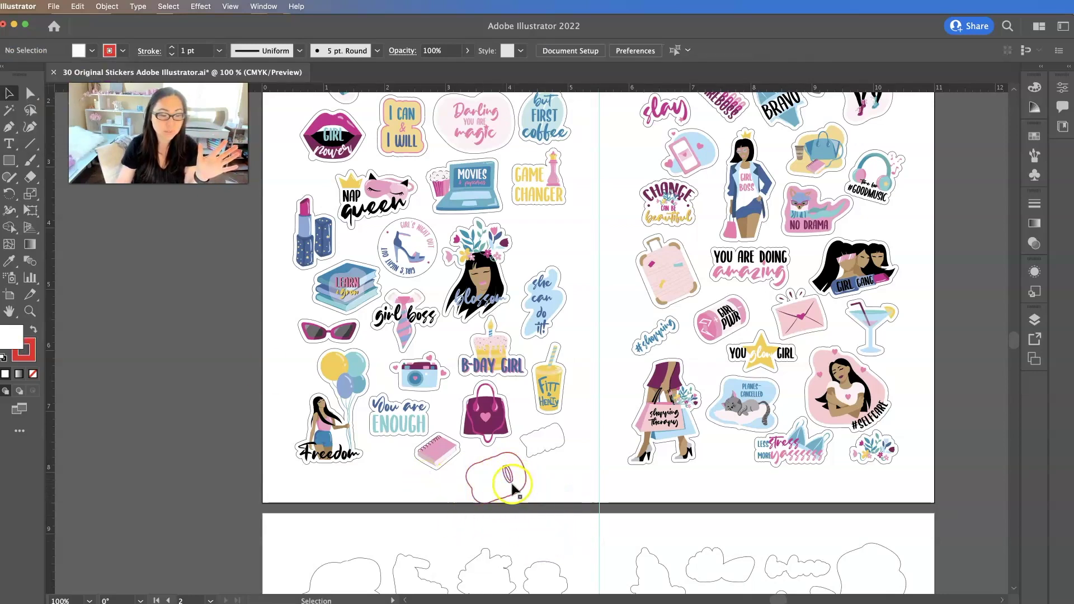
{"action": "left_click", "coordinate": [510, 480]}
- Ungroup the XOXO sticker and delete its XOXO lettering
{"action": "right_click", "coordinate": [511, 480]}
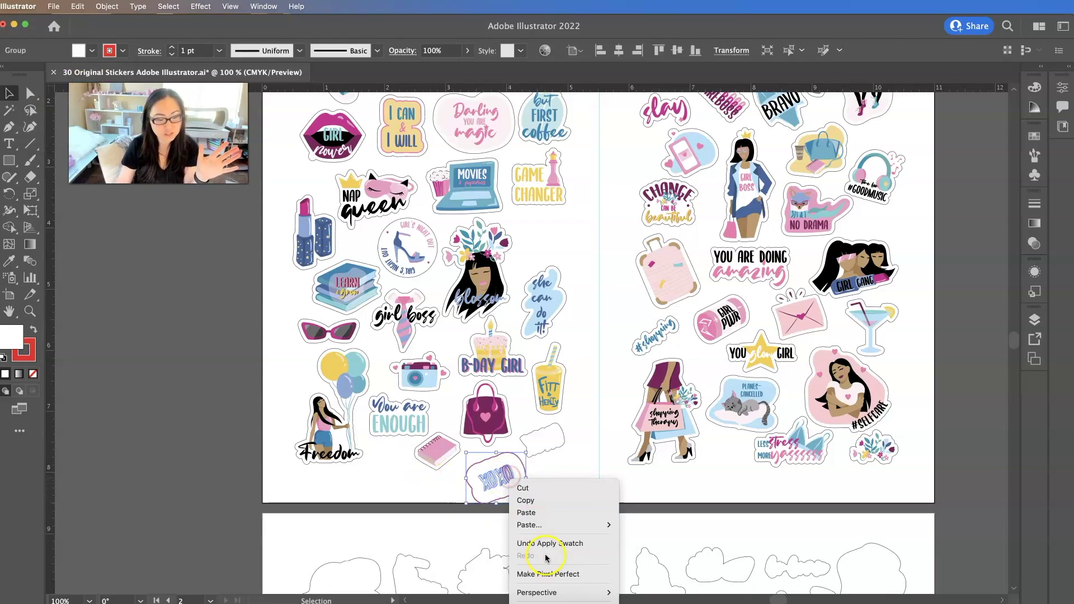
{"action": "left_click", "coordinate": [542, 487]}
{"action": "left_click", "coordinate": [564, 485]}
{"action": "left_click", "coordinate": [496, 480]}
{"action": "right_click", "coordinate": [502, 480]}
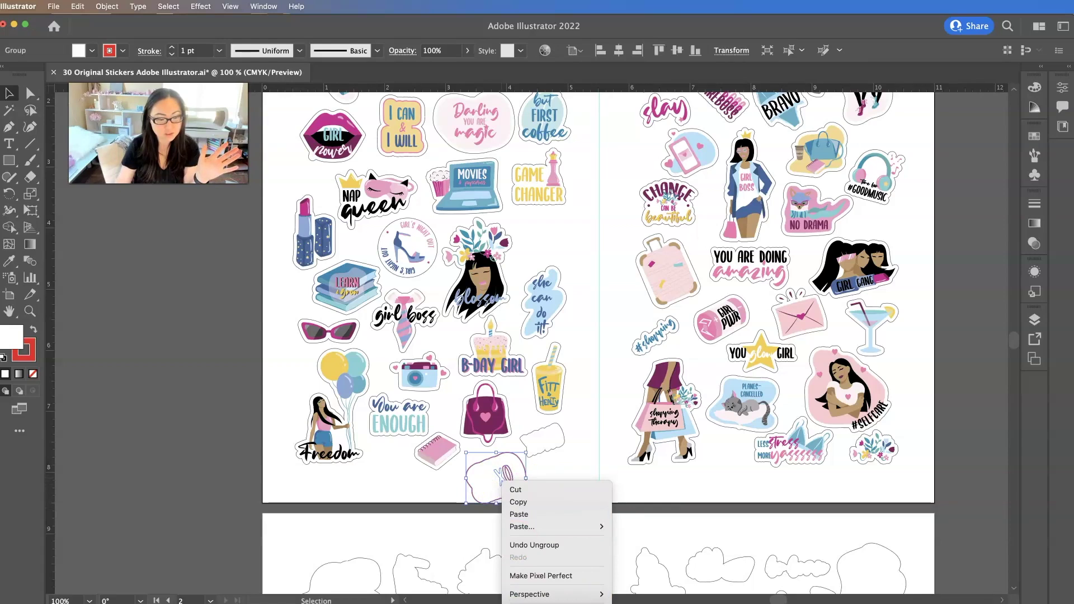
{"action": "left_click", "coordinate": [511, 492]}
{"action": "left_click", "coordinate": [556, 472]}
{"action": "left_click", "coordinate": [508, 475]}
{"action": "key", "text": "Delete"}
- Move the red outline aside and delete the original XOXO sticker underneath
{"action": "left_click", "coordinate": [495, 483]}
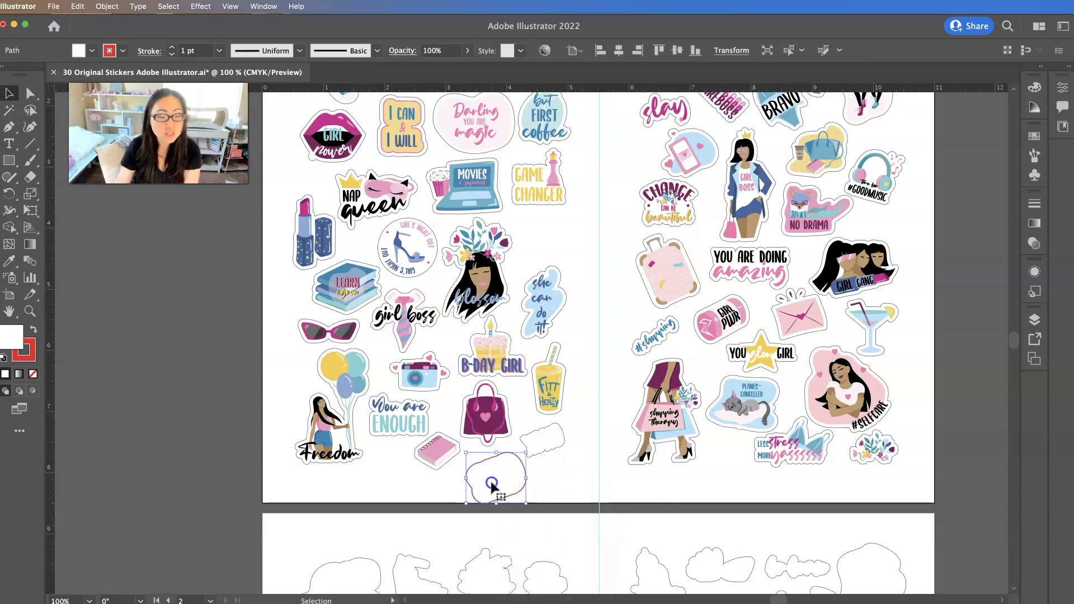
{"action": "left_click_drag", "start_coordinate": [517, 473], "coordinate": [570, 472]}
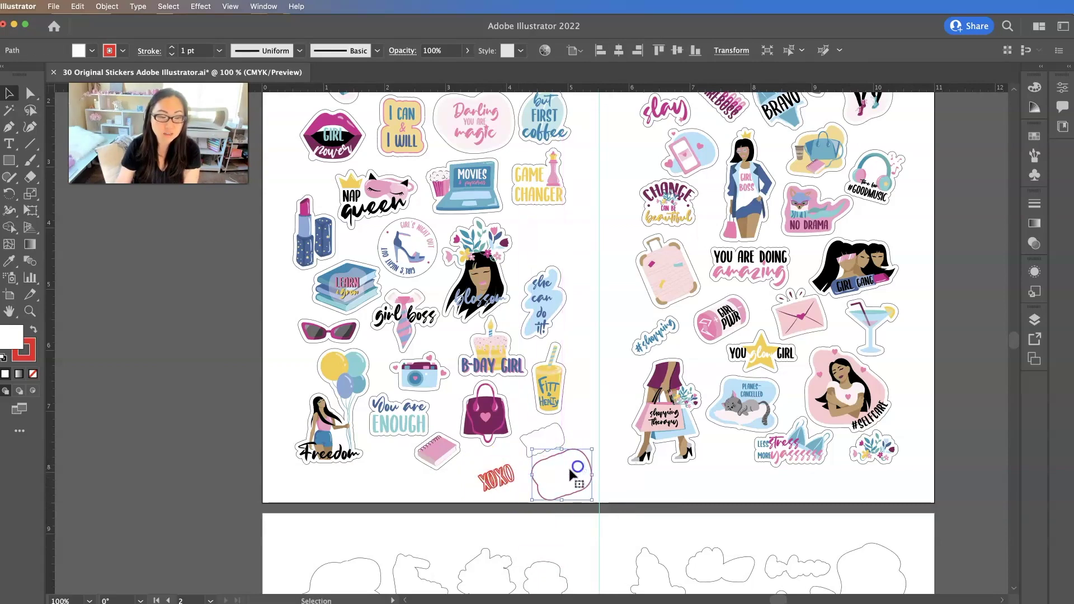
{"action": "left_click", "coordinate": [500, 481]}
{"action": "left_click", "coordinate": [499, 481]}
{"action": "key", "text": "Delete"}
- Place the red-stroked white outline in the gap below the Fitt sticker
{"action": "left_click_drag", "start_coordinate": [576, 485], "coordinate": [579, 456]}
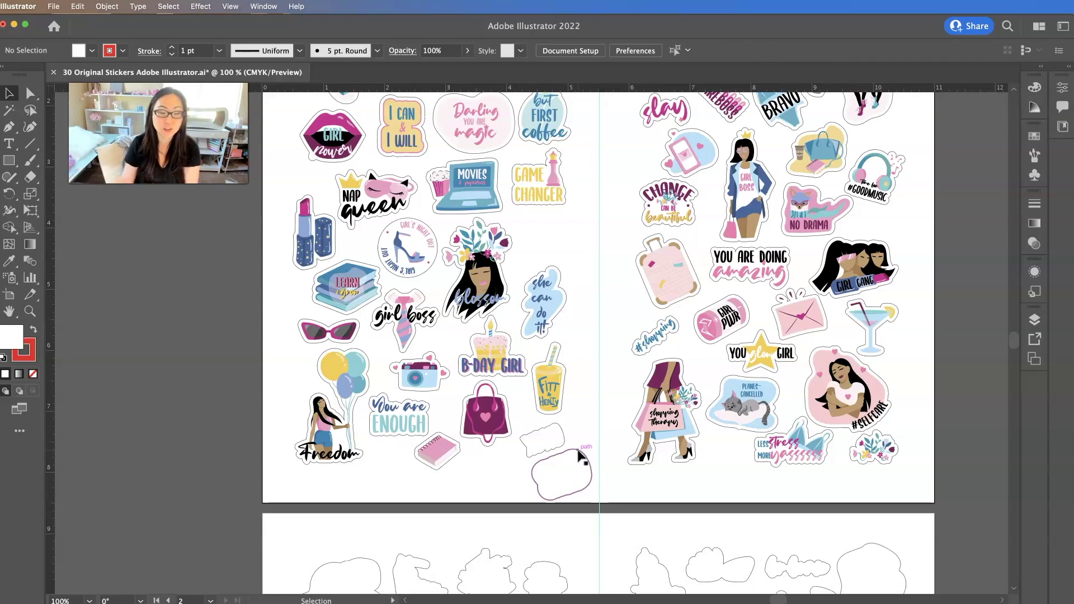
{"action": "left_click", "coordinate": [580, 457]}
{"action": "left_click_drag", "start_coordinate": [578, 452], "coordinate": [565, 420]}
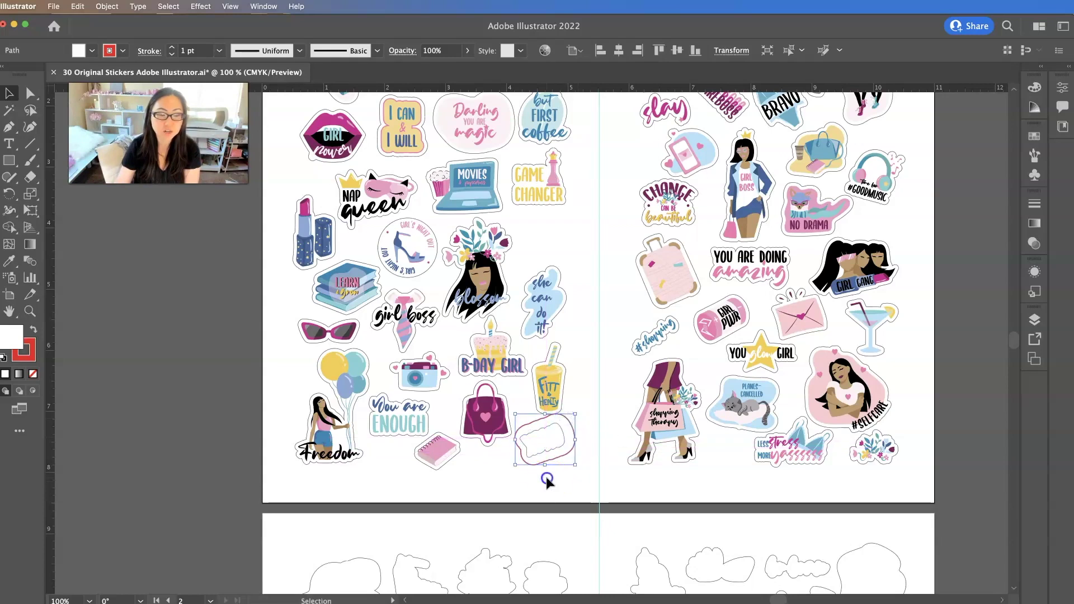
{"action": "left_click", "coordinate": [550, 481]}
{"action": "left_click", "coordinate": [571, 429]}
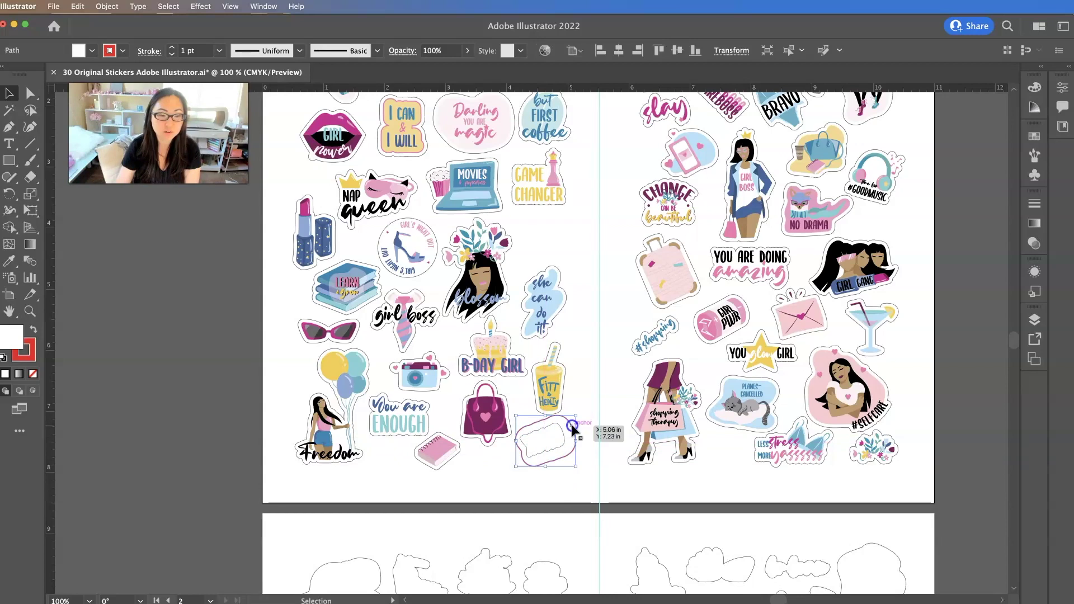
{"action": "left_click_drag", "start_coordinate": [571, 429], "coordinate": [569, 429]}
{"action": "left_click", "coordinate": [492, 473]}
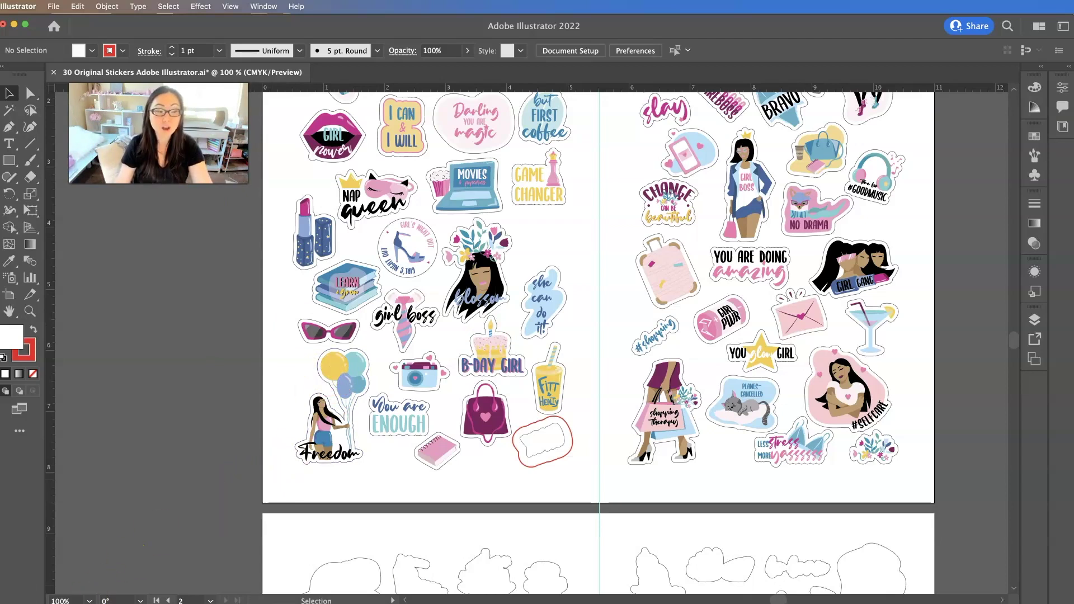
{"action": "left_click", "coordinate": [336, 564]}
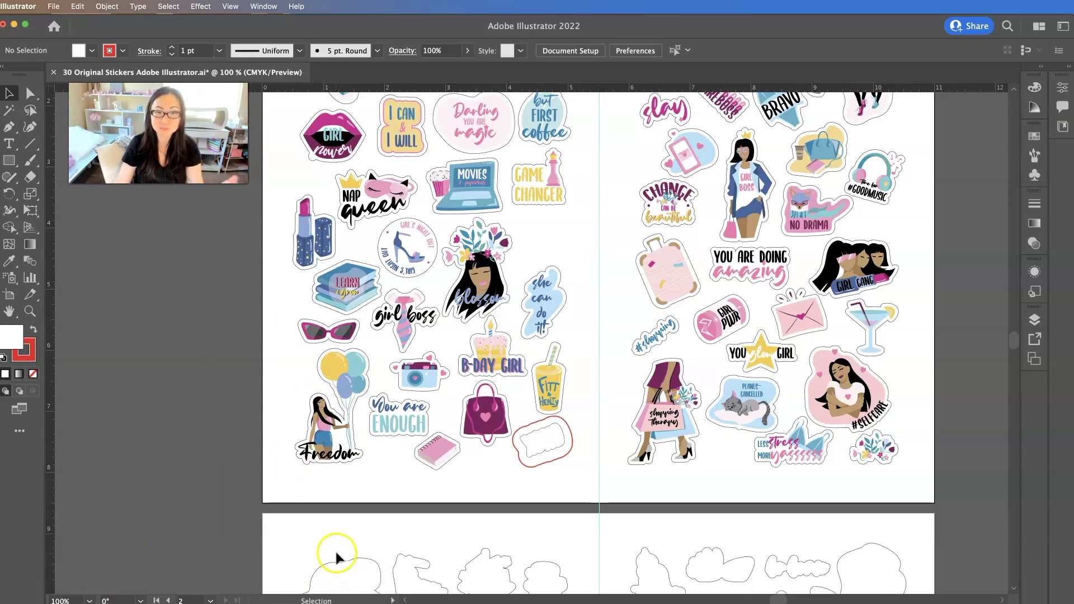